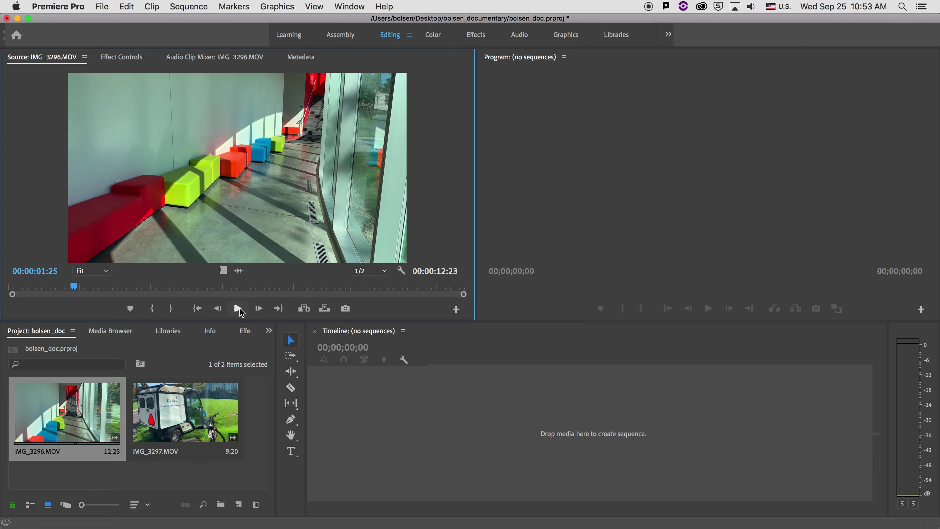
Preview IMG_3296.MOV in the source monitor and mark its In point at 00:00:00:19.
{"action": "left_click", "coordinate": [239, 310]}
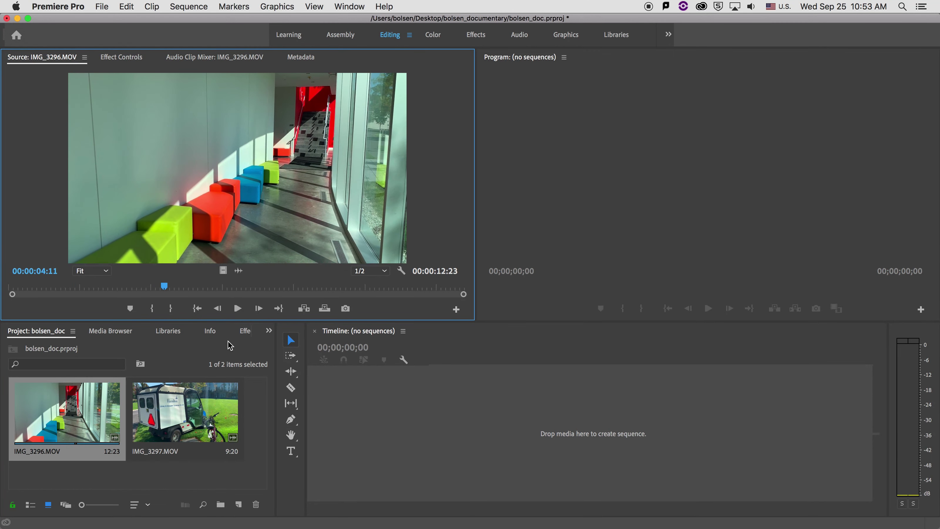
{"action": "key", "text": "space"}
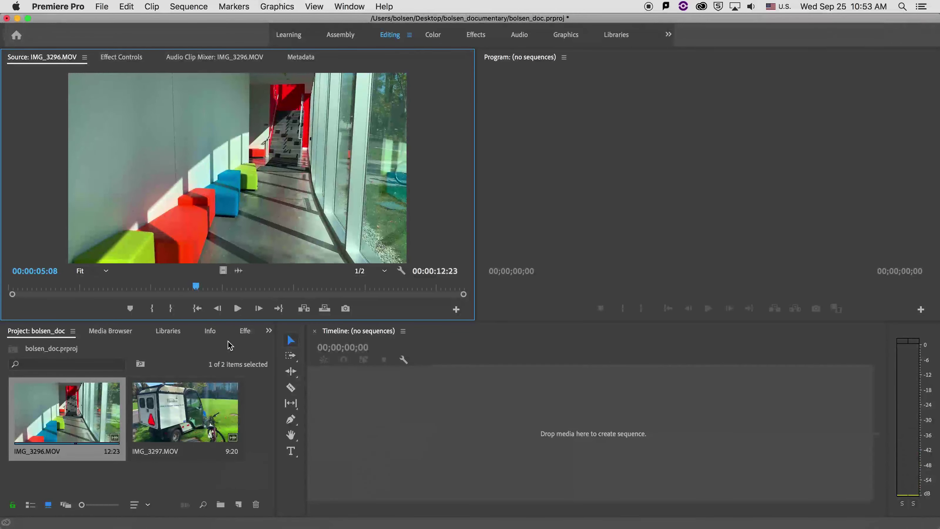
{"action": "left_click", "coordinate": [52, 288]}
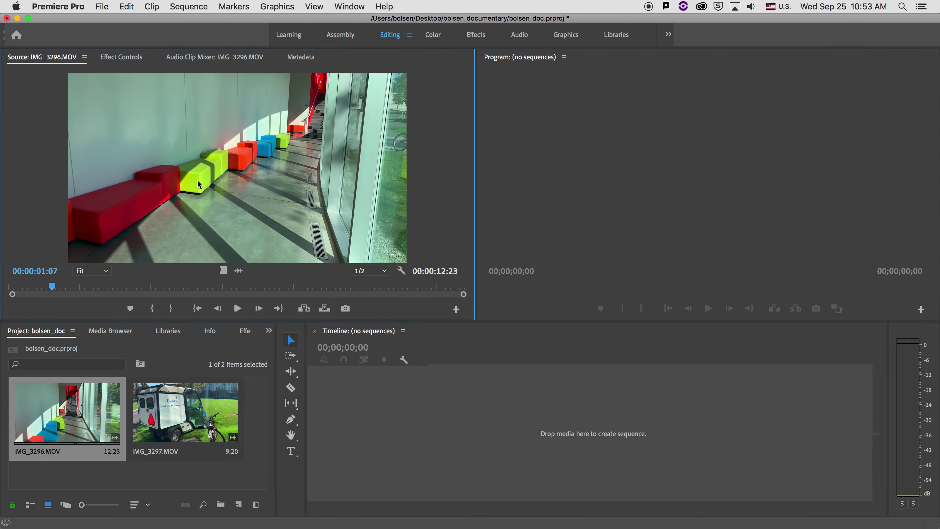
{"action": "left_click_drag", "start_coordinate": [53, 293], "coordinate": [32, 296]}
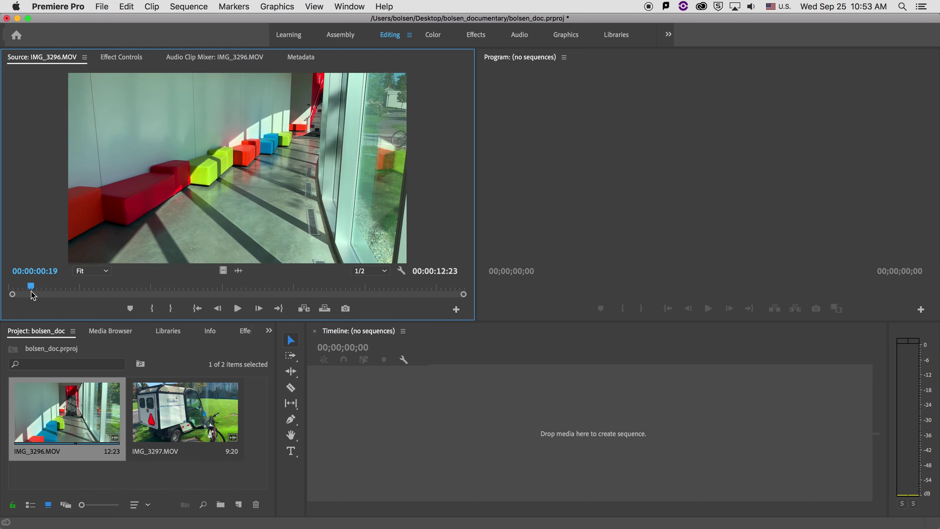
{"action": "left_click", "coordinate": [153, 310]}
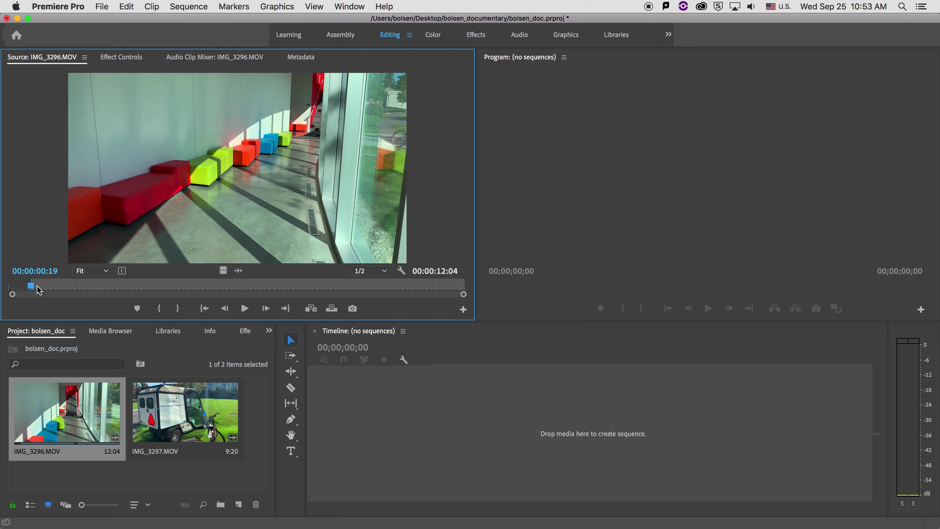
Play IMG_3296.MOV further in the source monitor and mark its Out point at 00:00:06:18.
{"action": "left_click_drag", "start_coordinate": [32, 287], "coordinate": [109, 292]}
{"action": "key", "text": "space"}
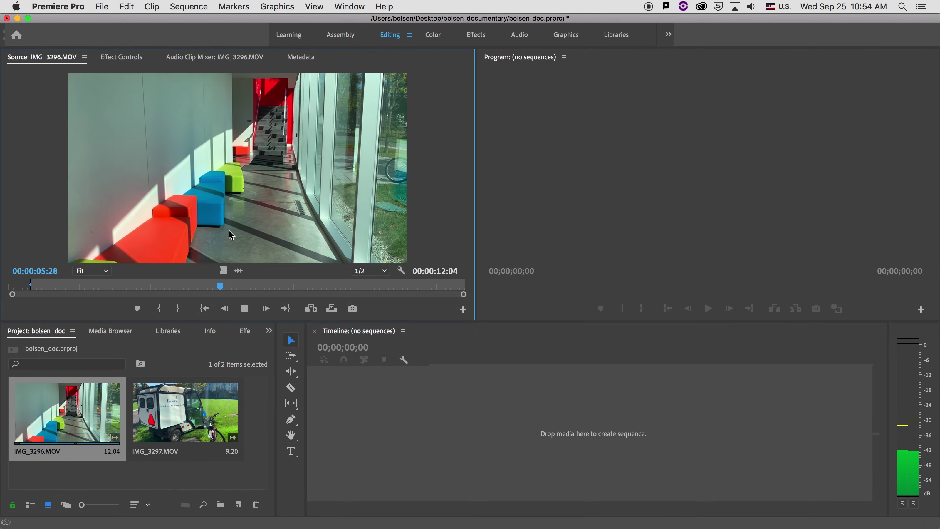
{"action": "key", "text": "space"}
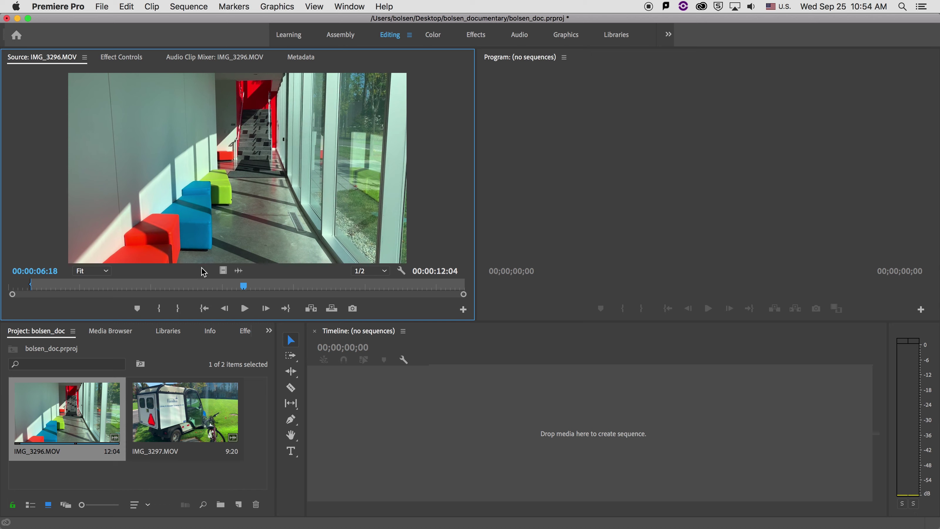
{"action": "left_click", "coordinate": [183, 313]}
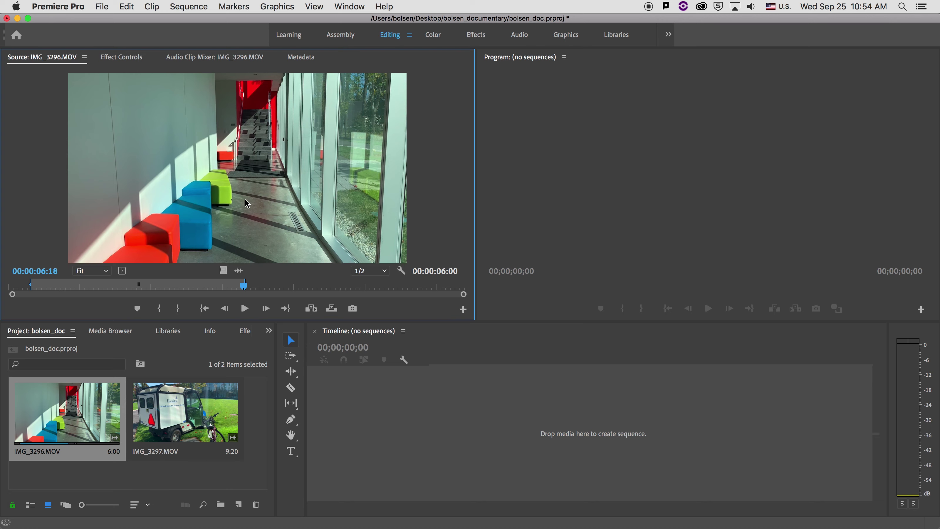
Create a new sequence from the marked portion of IMG_3296.MOV and play it back in the program monitor.
{"action": "left_click_drag", "start_coordinate": [237, 187], "coordinate": [440, 437]}
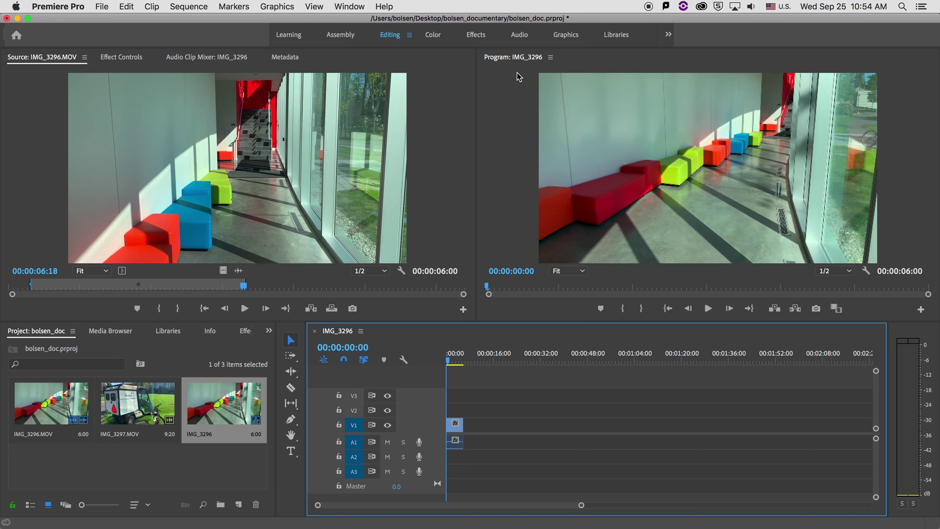
{"action": "left_click", "coordinate": [416, 345]}
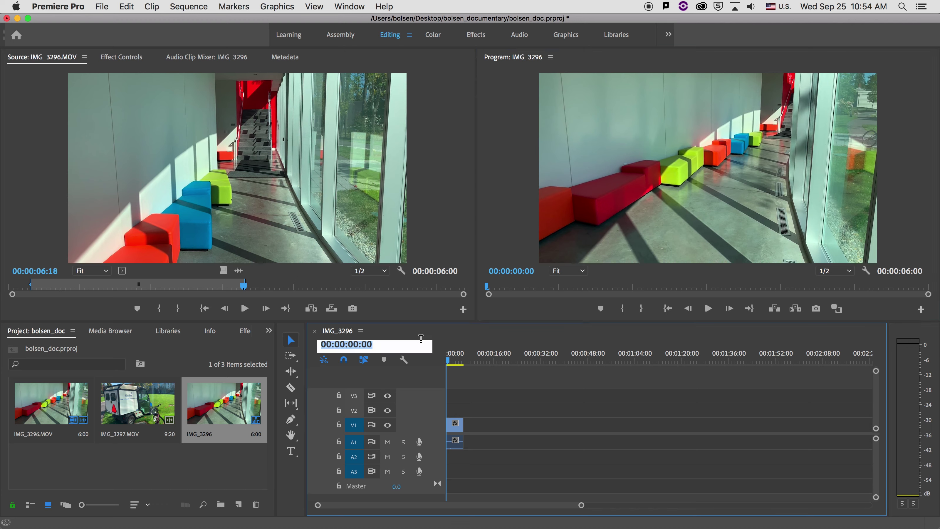
{"action": "left_click", "coordinate": [708, 309]}
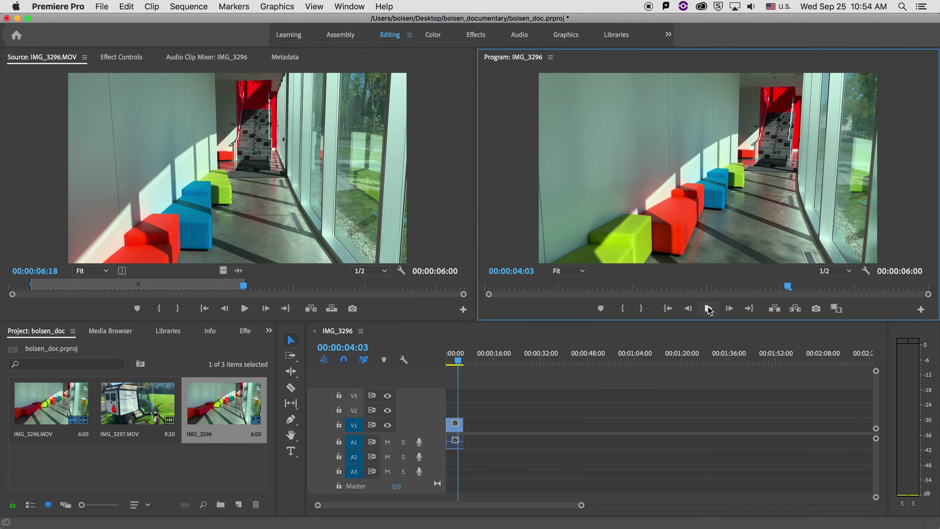
Load IMG_3297.MOV in the source monitor and mark a 00:00:03:18 portion with its Out point at 00:00:05:28.
{"action": "left_click", "coordinate": [135, 476]}
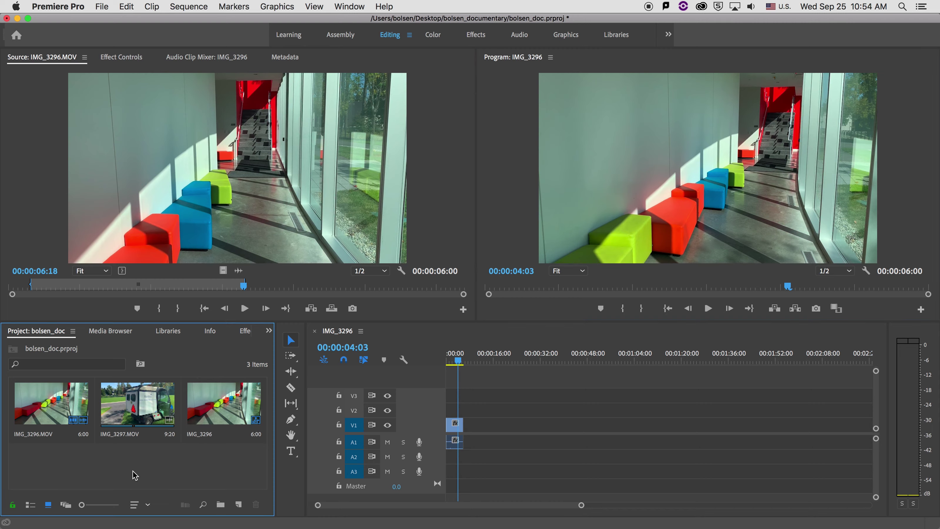
{"action": "double_click", "coordinate": [144, 423]}
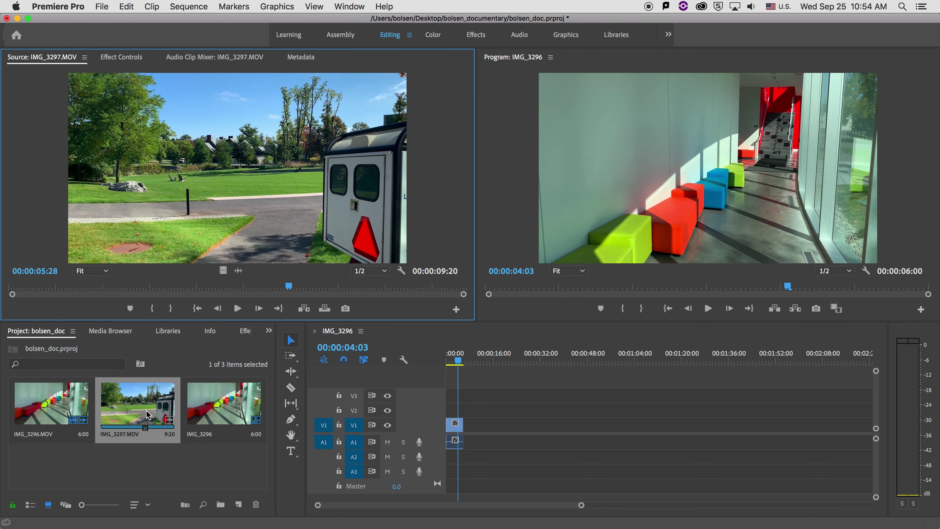
{"action": "mouse_move", "coordinate": [289, 286]}
{"action": "left_mouse_down"}
{"action": "mouse_move", "coordinate": [82, 291]}
{"action": "mouse_move", "coordinate": [293, 287]}
{"action": "mouse_move", "coordinate": [141, 287]}
{"action": "mouse_move", "coordinate": [121, 299]}
{"action": "mouse_move", "coordinate": [287, 288]}
{"action": "left_mouse_up"}
{"action": "left_click", "coordinate": [152, 308]}
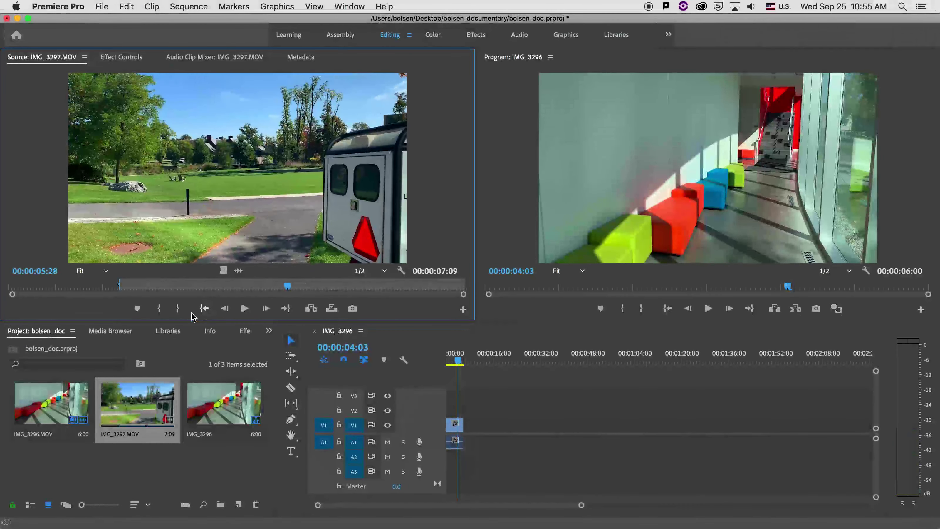
{"action": "left_click", "coordinate": [179, 310]}
Add the marked IMG_3297.MOV portion directly after the IMG_3296.MOV clip on V1 and play across the cut.
{"action": "left_click_drag", "start_coordinate": [311, 191], "coordinate": [458, 426]}
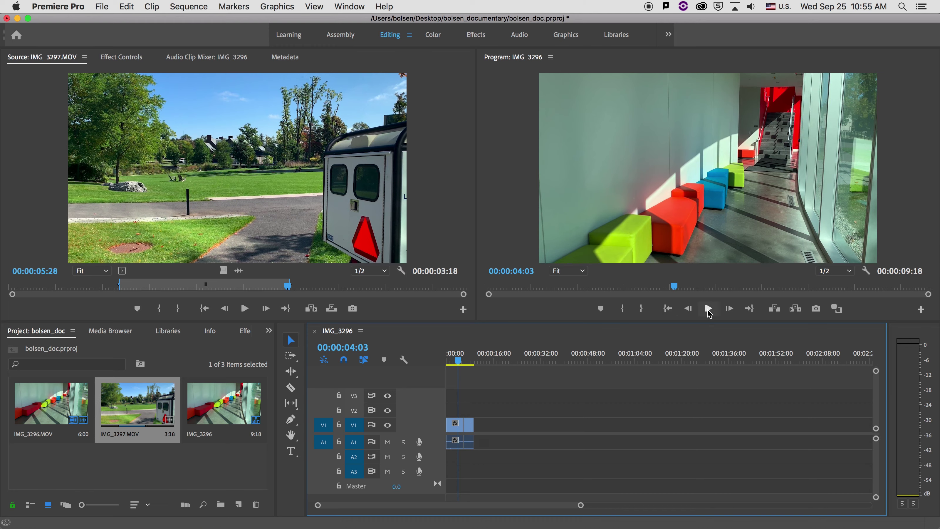
{"action": "left_click", "coordinate": [710, 312]}
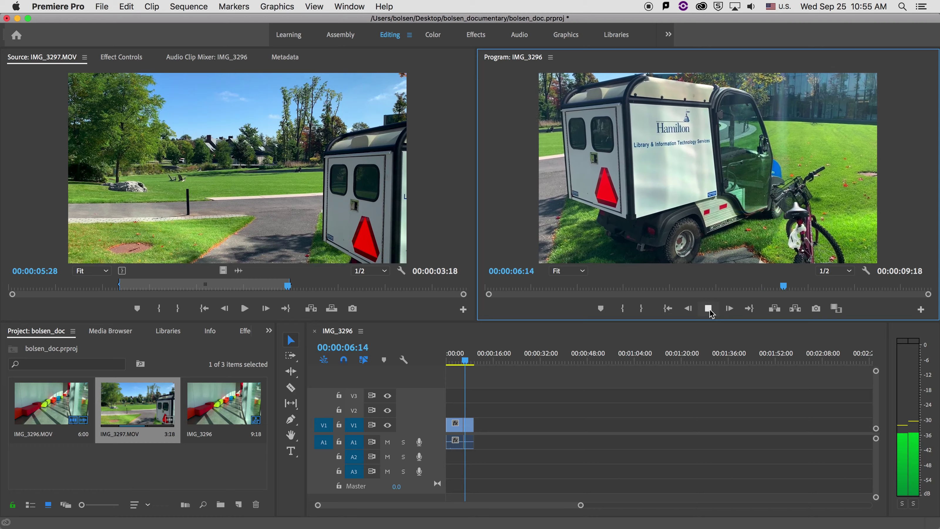
Insert the marked portion of IMG_3297.MOV at the very start of the sequence, pushing the existing clips back.
{"action": "left_click", "coordinate": [314, 227]}
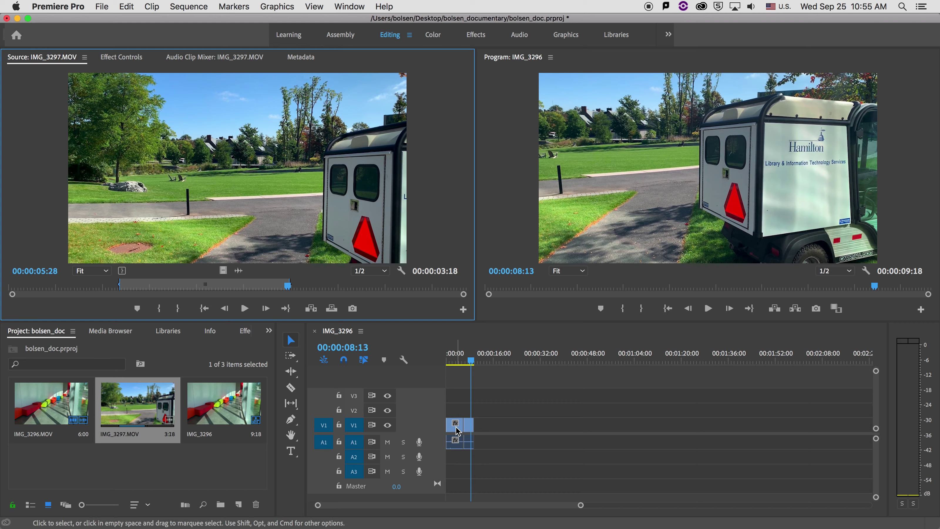
{"action": "left_click_drag", "start_coordinate": [261, 189], "coordinate": [448, 436]}
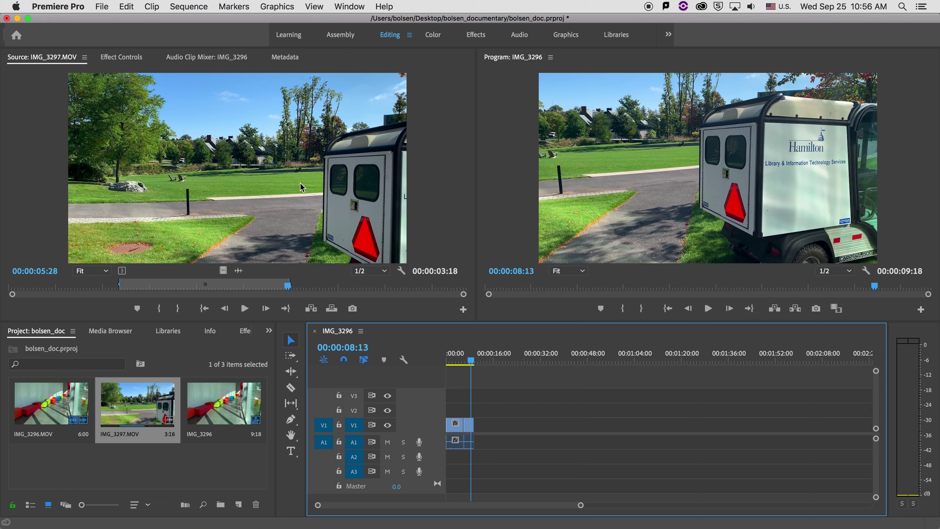
{"action": "left_click_drag", "start_coordinate": [302, 188], "coordinate": [450, 428]}
{"action": "key", "text": "super"}
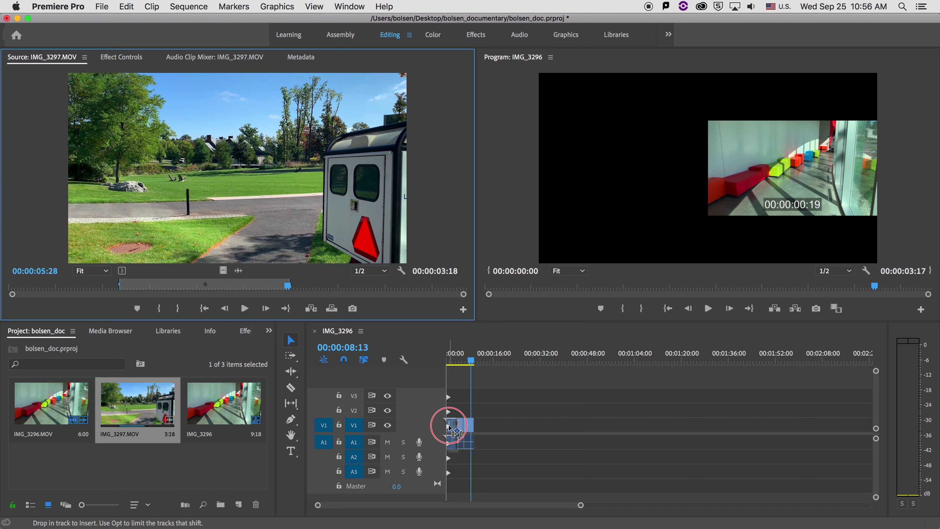
{"action": "left_click_drag", "start_coordinate": [450, 427], "coordinate": [450, 428]}
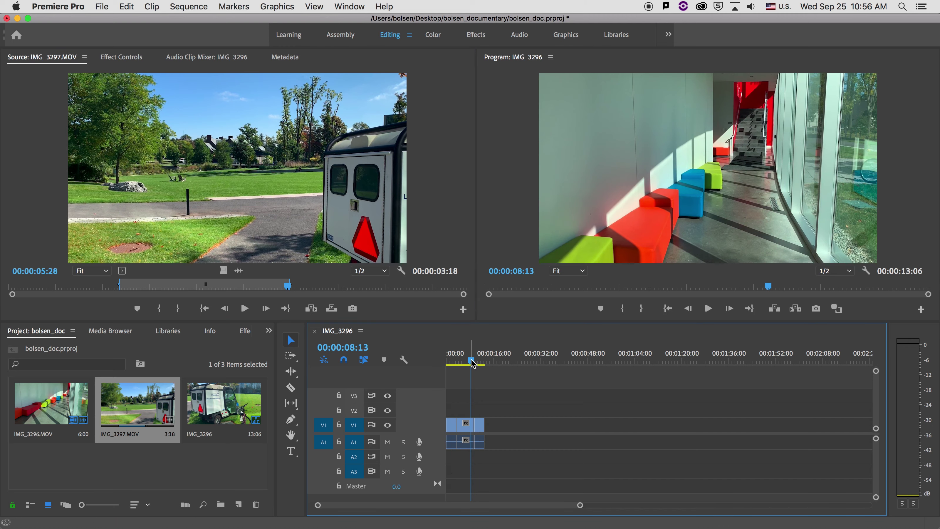
Play the sequence from the beginning to review the inserted clip.
{"action": "left_click_drag", "start_coordinate": [472, 362], "coordinate": [448, 362]}
{"action": "key", "text": "space"}
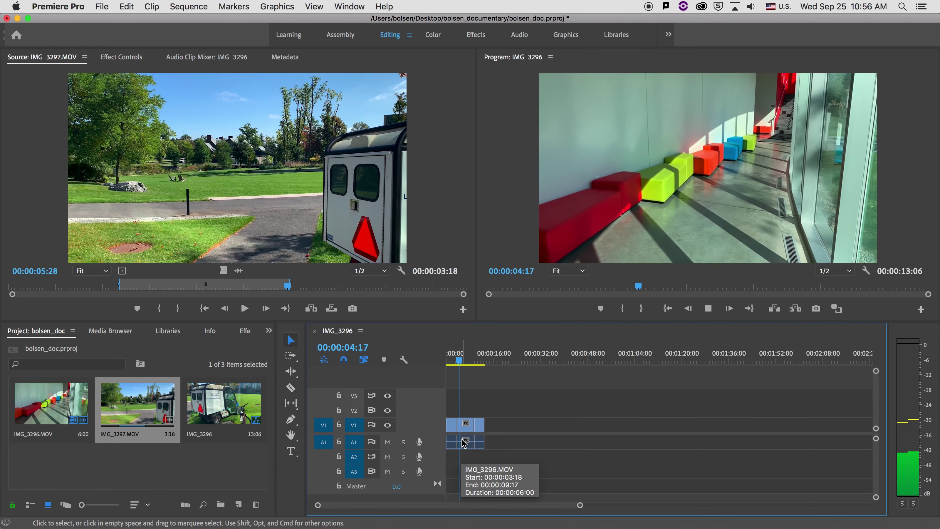
{"action": "key", "text": "space"}
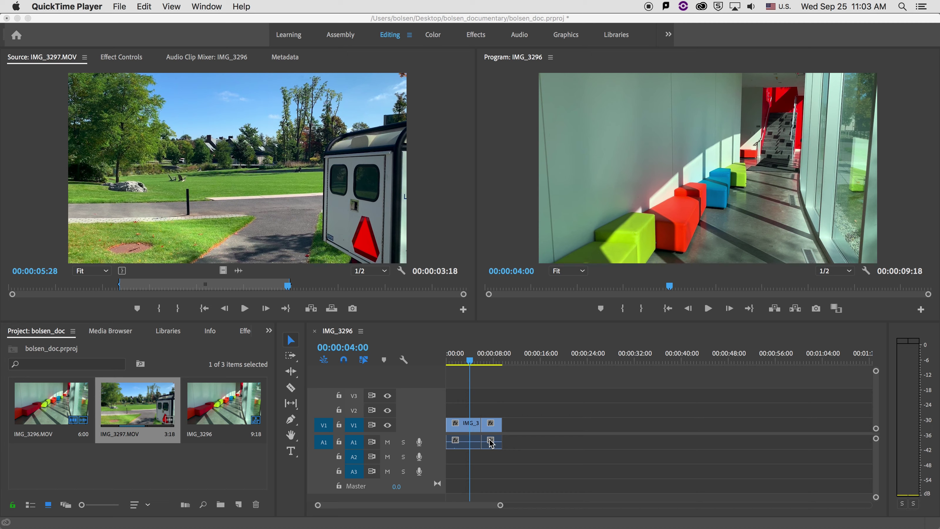
Scrub the timeline across both clips and leave the playhead at 00:00:07:22 in IMG_3297.MOV.
{"action": "left_click", "coordinate": [538, 410]}
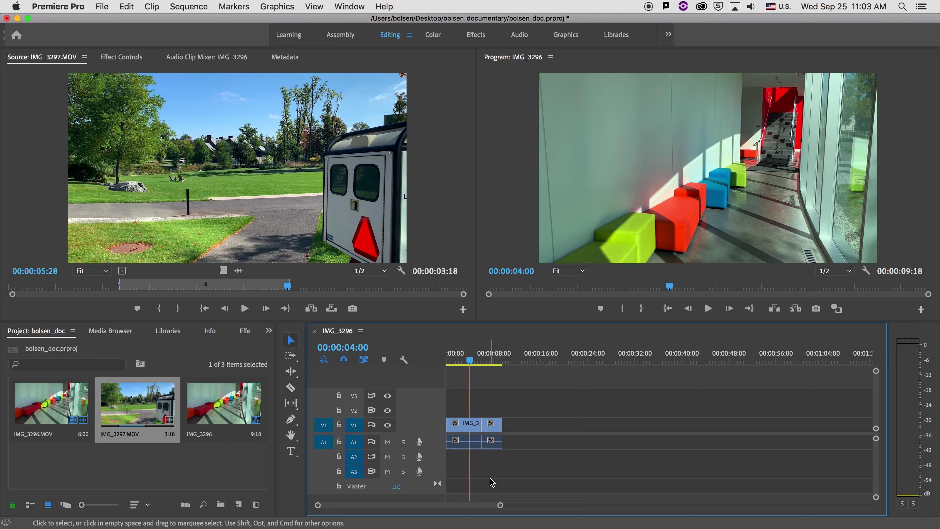
{"action": "key", "text": "equal"}
{"action": "key", "text": "equal"}
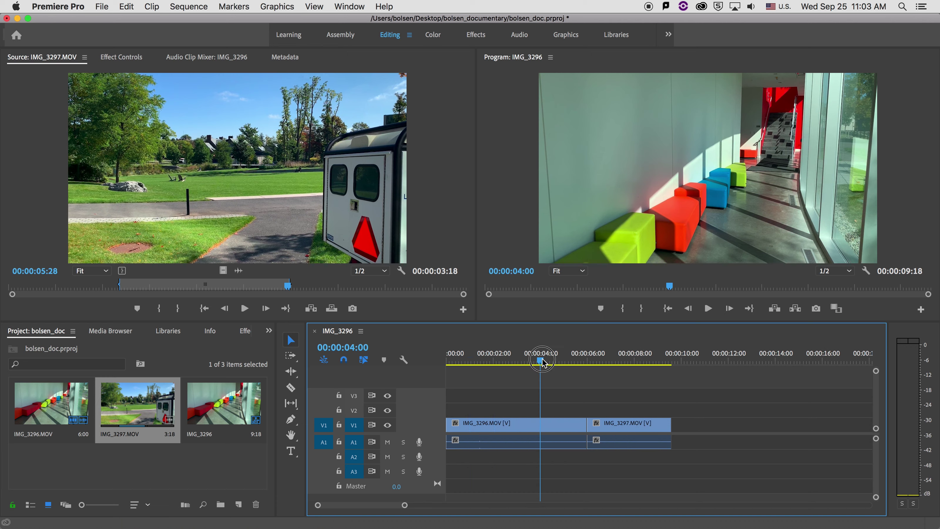
{"action": "left_click_drag", "start_coordinate": [541, 360], "coordinate": [648, 381]}
{"action": "left_click_drag", "start_coordinate": [673, 382], "coordinate": [629, 390]}
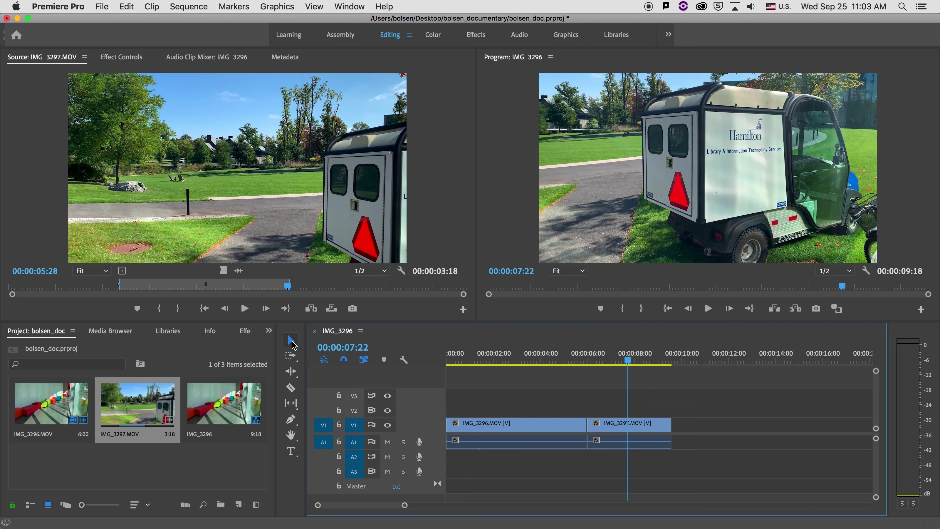
With the Selection tool, select the IMG_3297.MOV and IMG_3296.MOV clips in turn, and clear the selection.
{"action": "left_click", "coordinate": [292, 340]}
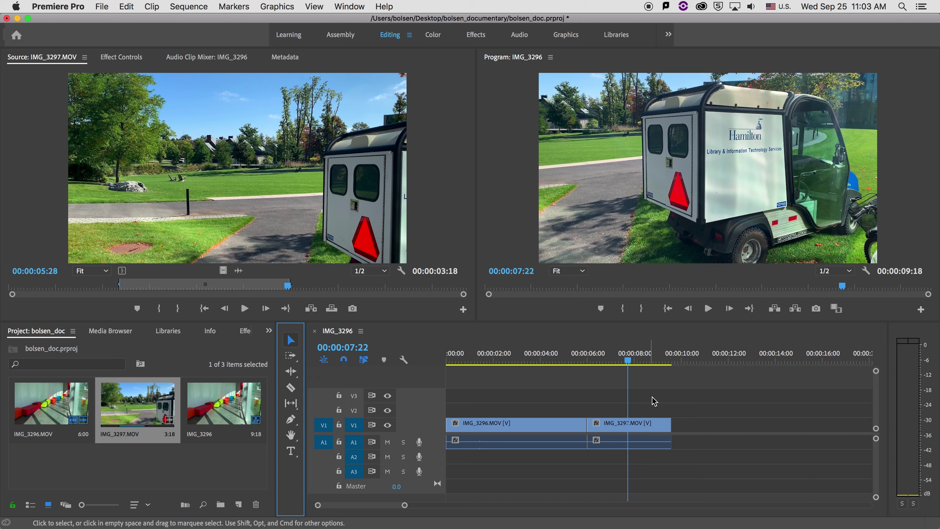
{"action": "left_click", "coordinate": [623, 426]}
{"action": "left_click", "coordinate": [529, 430]}
{"action": "left_click", "coordinate": [611, 429]}
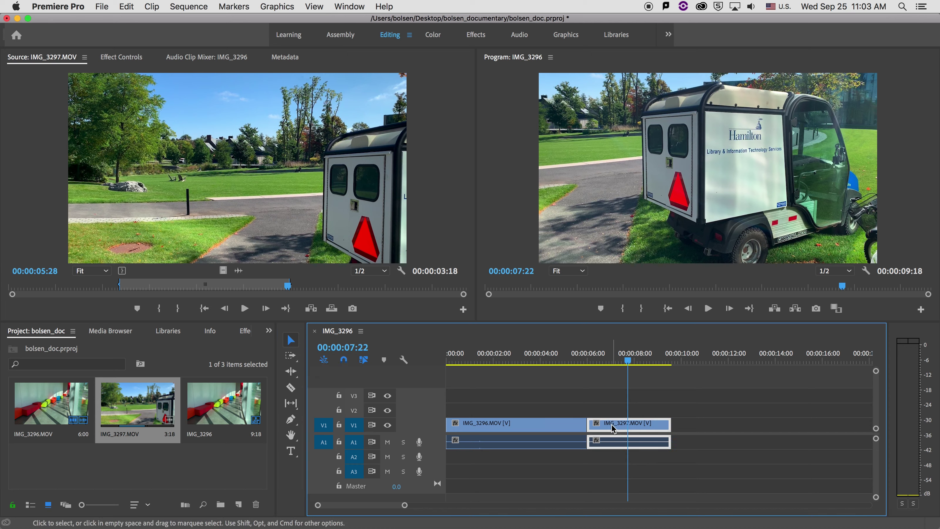
{"action": "left_click", "coordinate": [656, 384]}
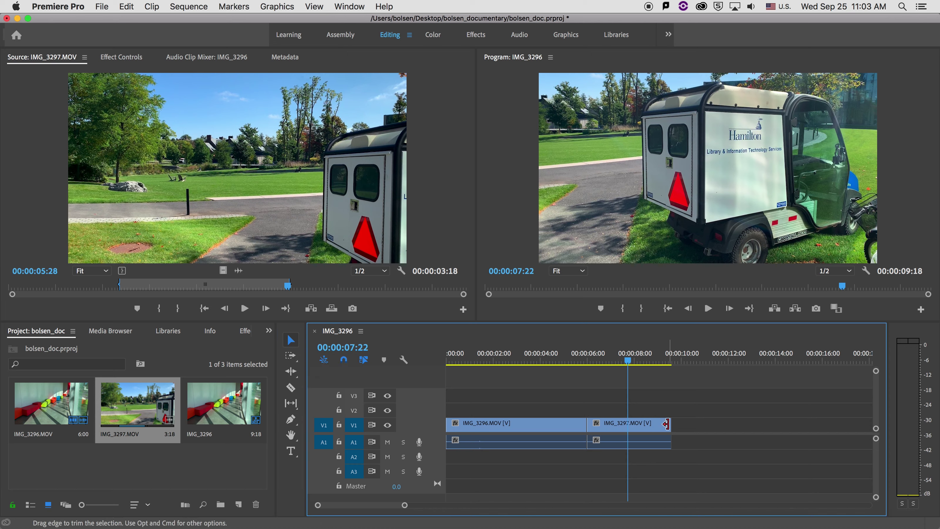
Extend the end of the IMG_3297.MOV timeline clip by 00:00:03:10 to a 00:00:06:28 duration, and scrub to 00:00:08:27.
{"action": "left_click_drag", "start_coordinate": [666, 424], "coordinate": [743, 427]}
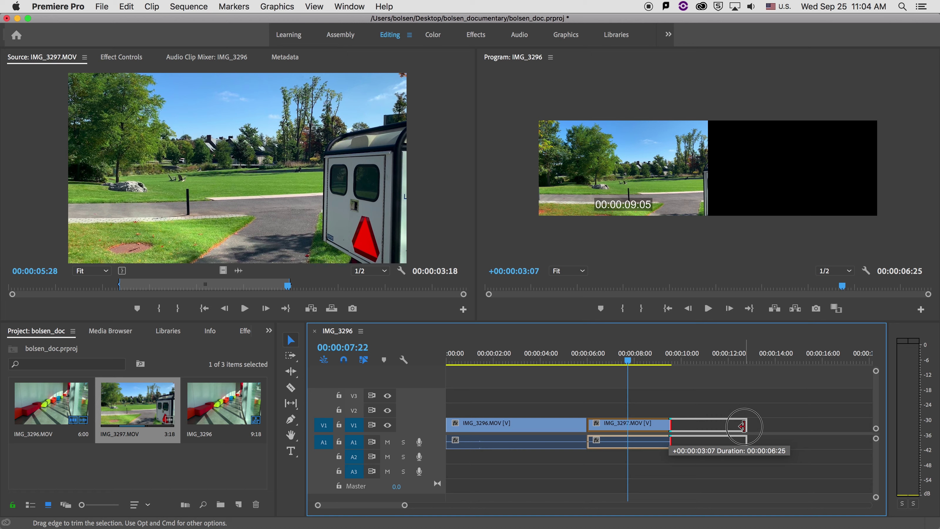
{"action": "left_click_drag", "start_coordinate": [742, 427], "coordinate": [745, 426]}
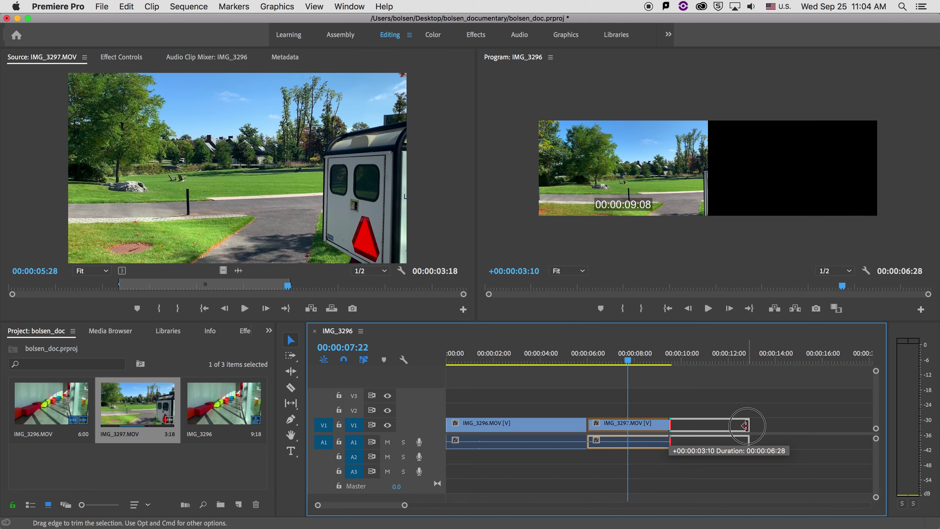
{"action": "left_click_drag", "start_coordinate": [746, 426], "coordinate": [745, 426]}
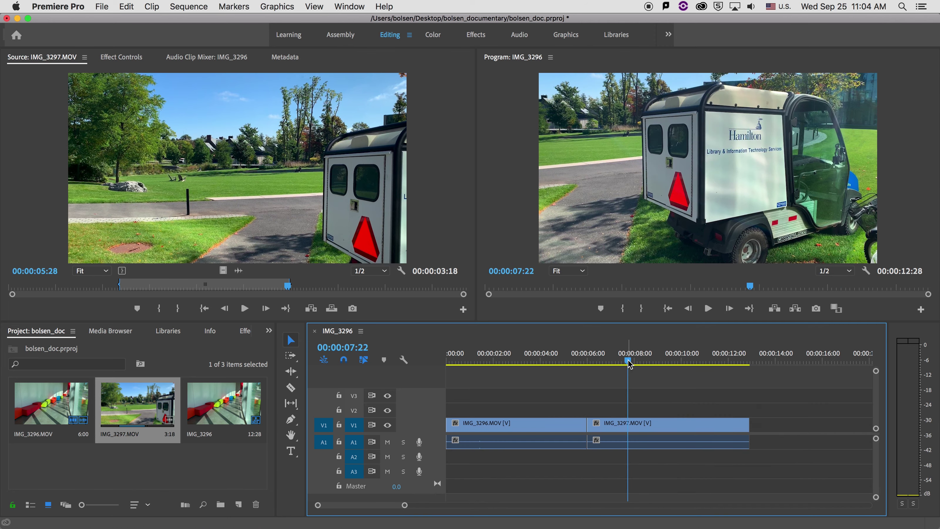
{"action": "left_click_drag", "start_coordinate": [628, 361], "coordinate": [656, 367]}
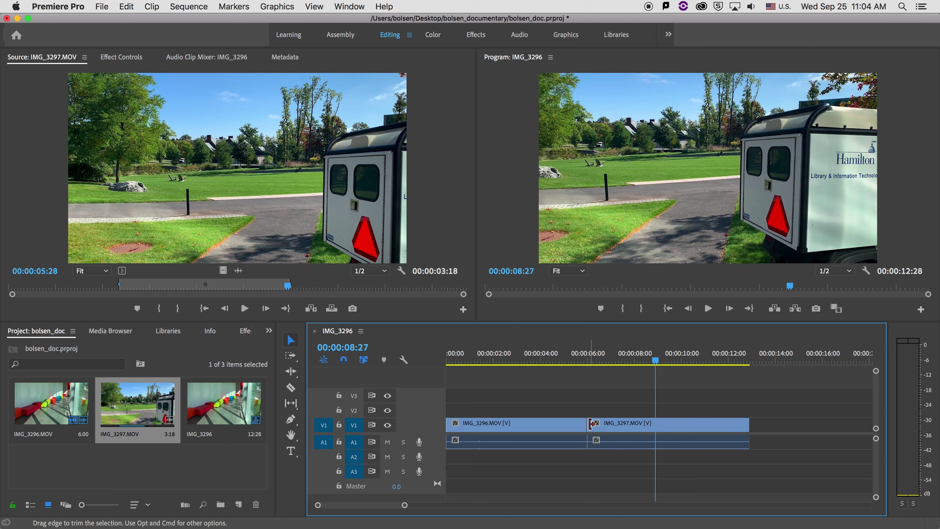
Trim the start of the IMG_3297.MOV timeline clip to about 10 seconds into the sequence and select the shortened clip.
{"action": "left_click_drag", "start_coordinate": [591, 424], "coordinate": [634, 426]}
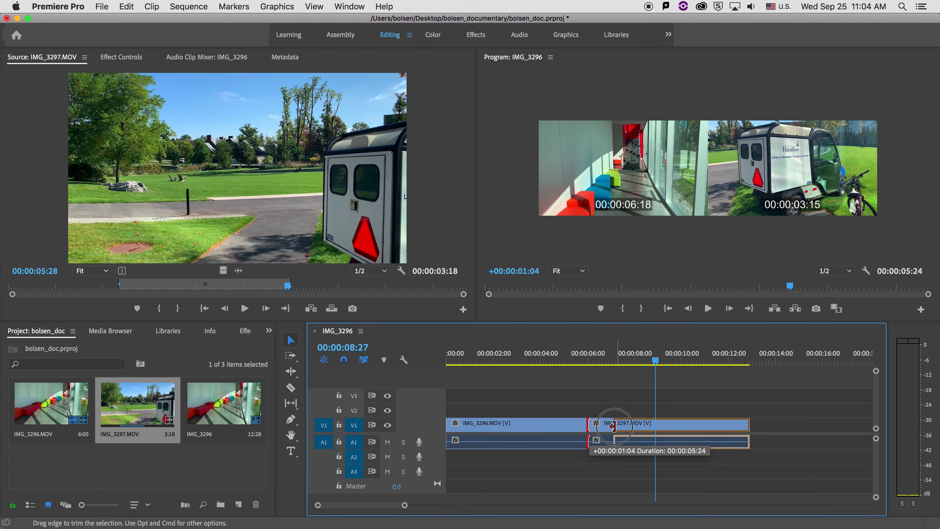
{"action": "left_click_drag", "start_coordinate": [645, 428], "coordinate": [690, 429]}
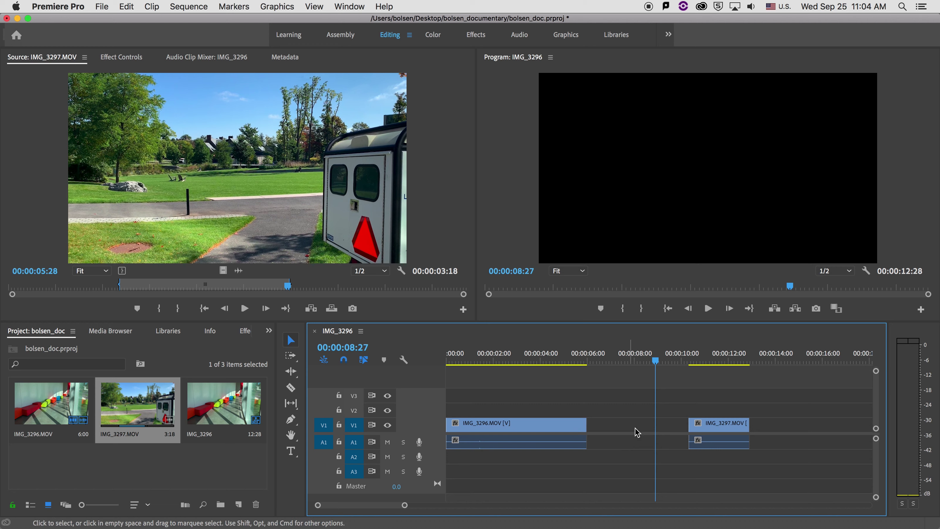
{"action": "left_click", "coordinate": [713, 430]}
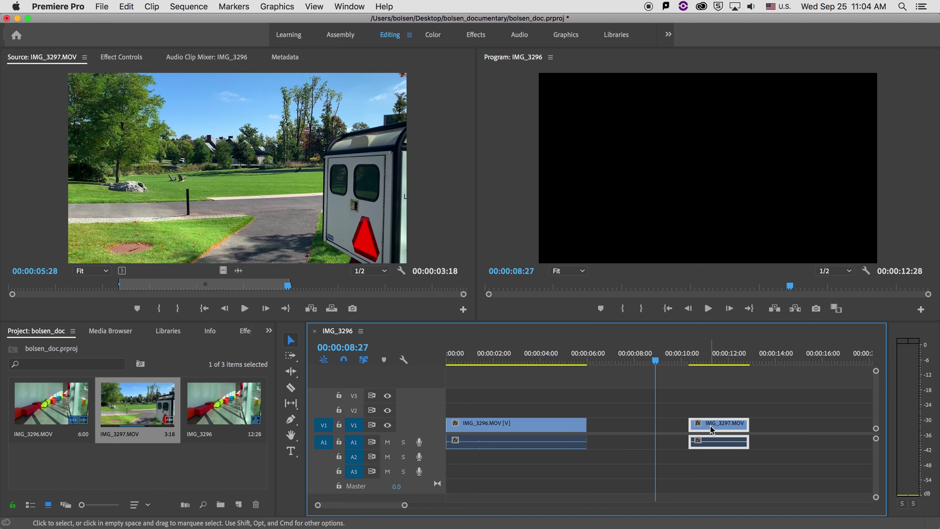
Ripple delete the gap between IMG_3296.MOV and IMG_3297.MOV on the timeline, and scrub to 00:00:07:22.
{"action": "left_click", "coordinate": [632, 430]}
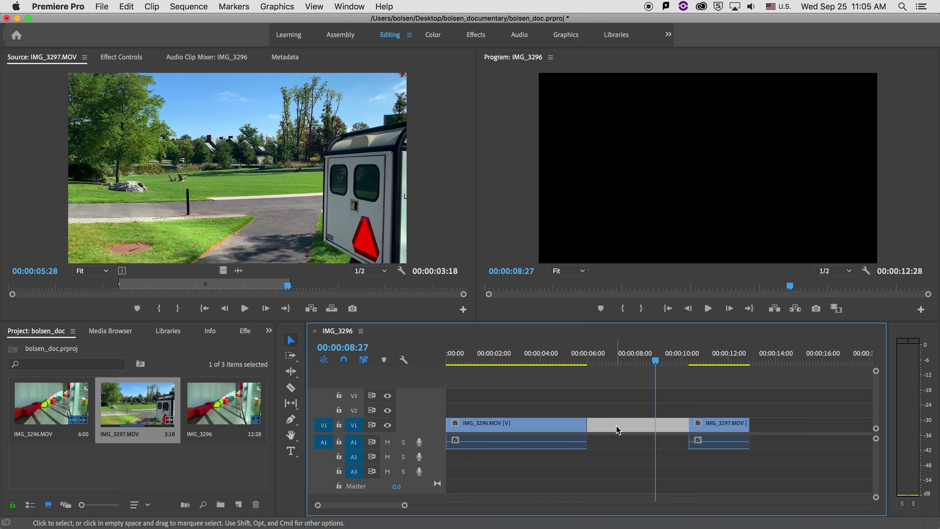
{"action": "key", "text": "Delete"}
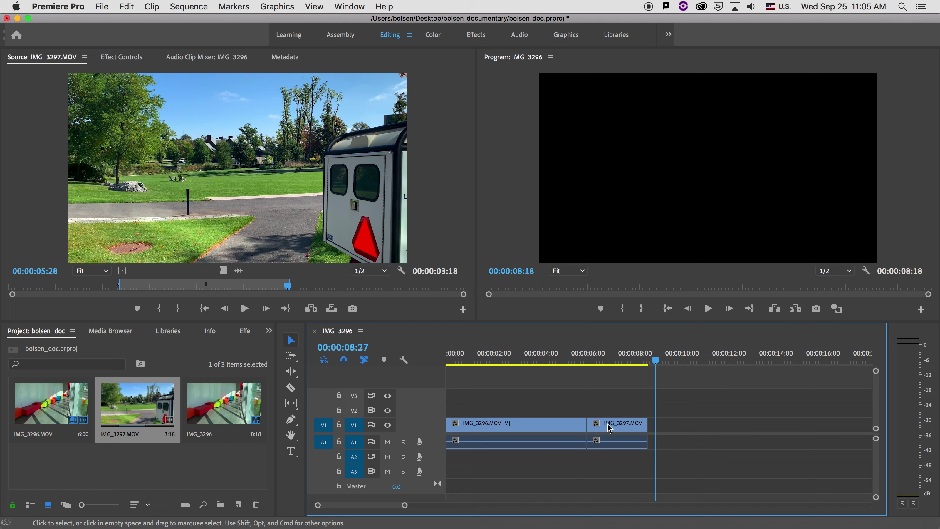
{"action": "left_click_drag", "start_coordinate": [577, 359], "coordinate": [632, 367]}
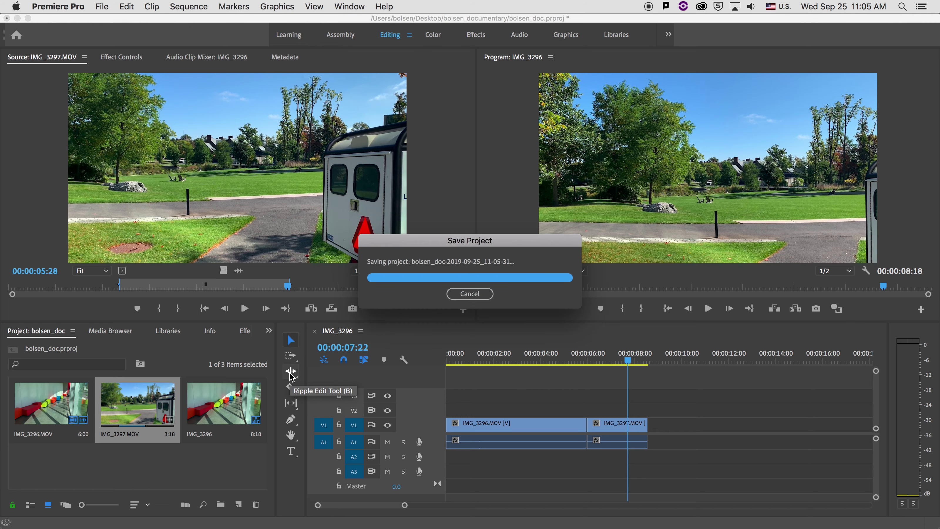
With the Ripple Edit tool and the playhead at 00:00:03:29, shorten IMG_3296.MOV's end by about 00:00:01:10 and extend IMG_3297.MOV's start by two frames.
{"action": "left_click", "coordinate": [291, 371]}
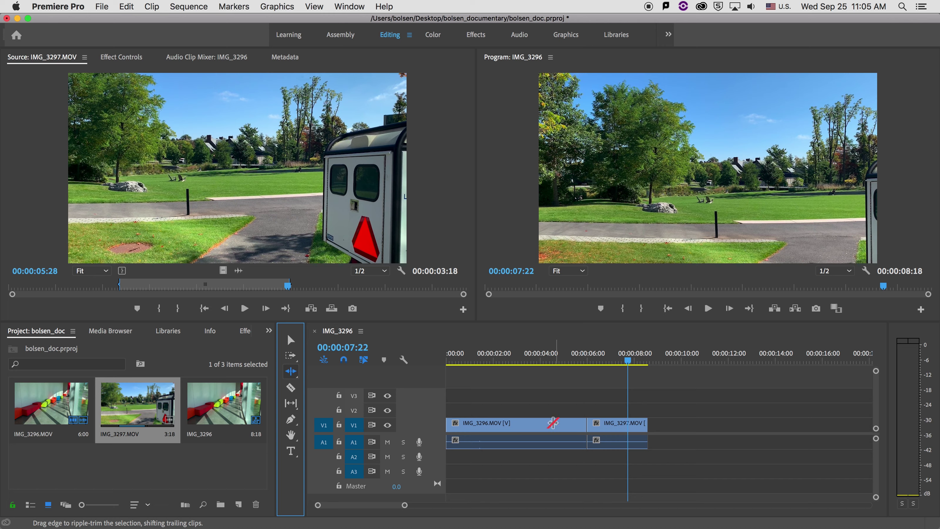
{"action": "left_click_drag", "start_coordinate": [627, 363], "coordinate": [539, 362]}
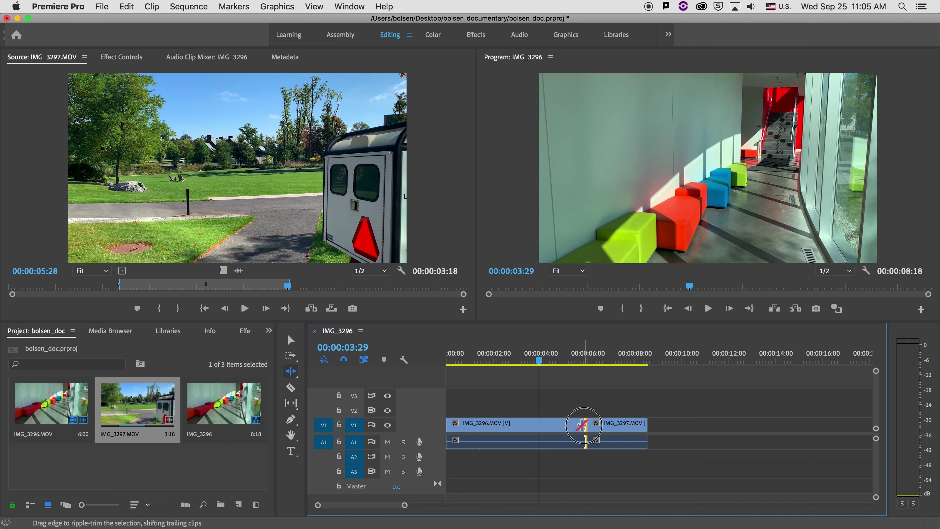
{"action": "left_click_drag", "start_coordinate": [582, 426], "coordinate": [551, 433]}
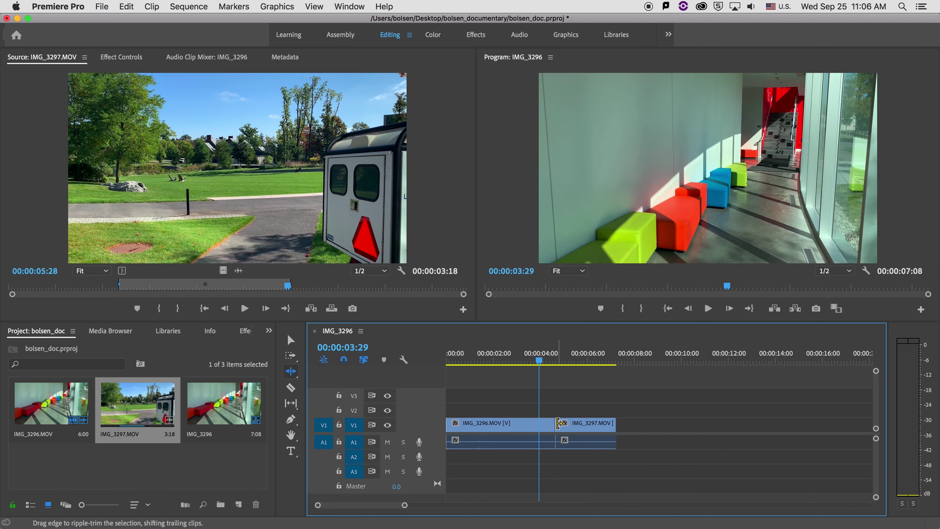
{"action": "left_click_drag", "start_coordinate": [559, 423], "coordinate": [535, 427]}
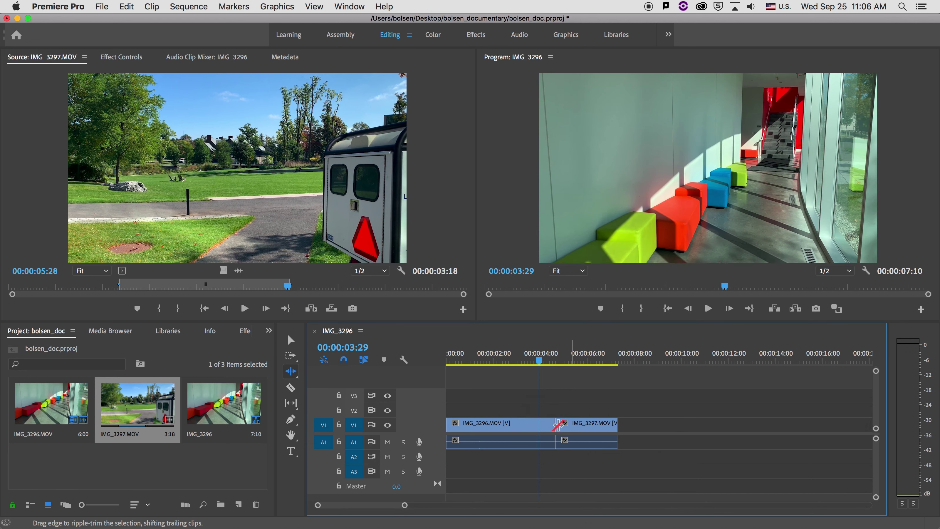